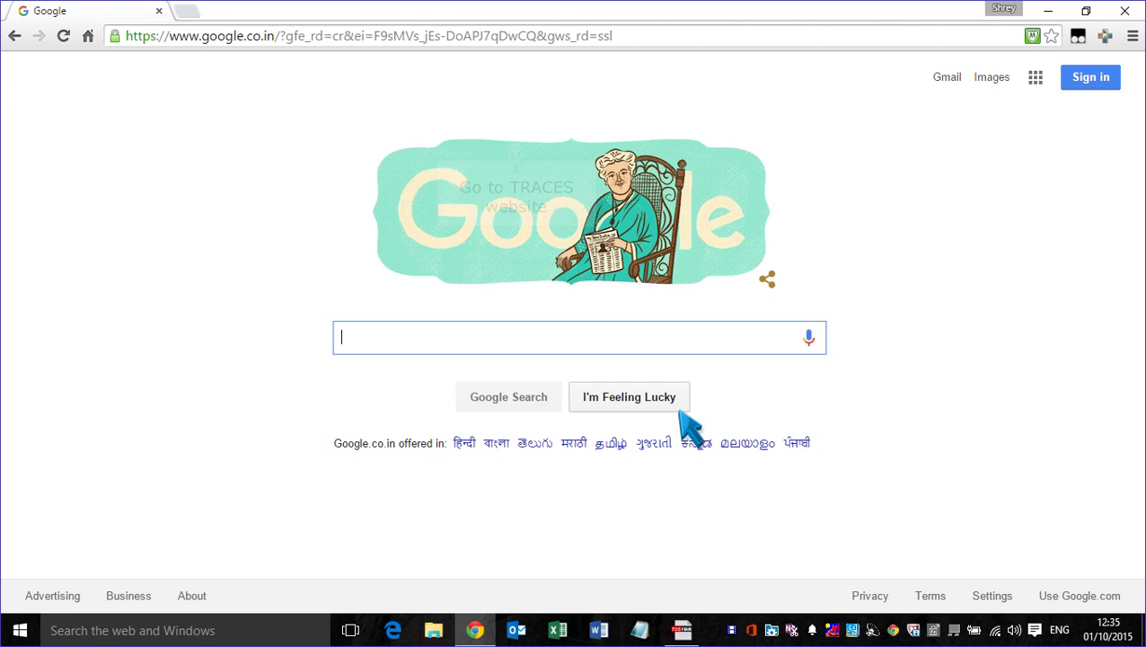
# Load the TRACES site from the address bar and dismiss its caution notice.
pyautogui.click(345, 38)
pyautogui.write('tdsc')
pyautogui.press('Return')
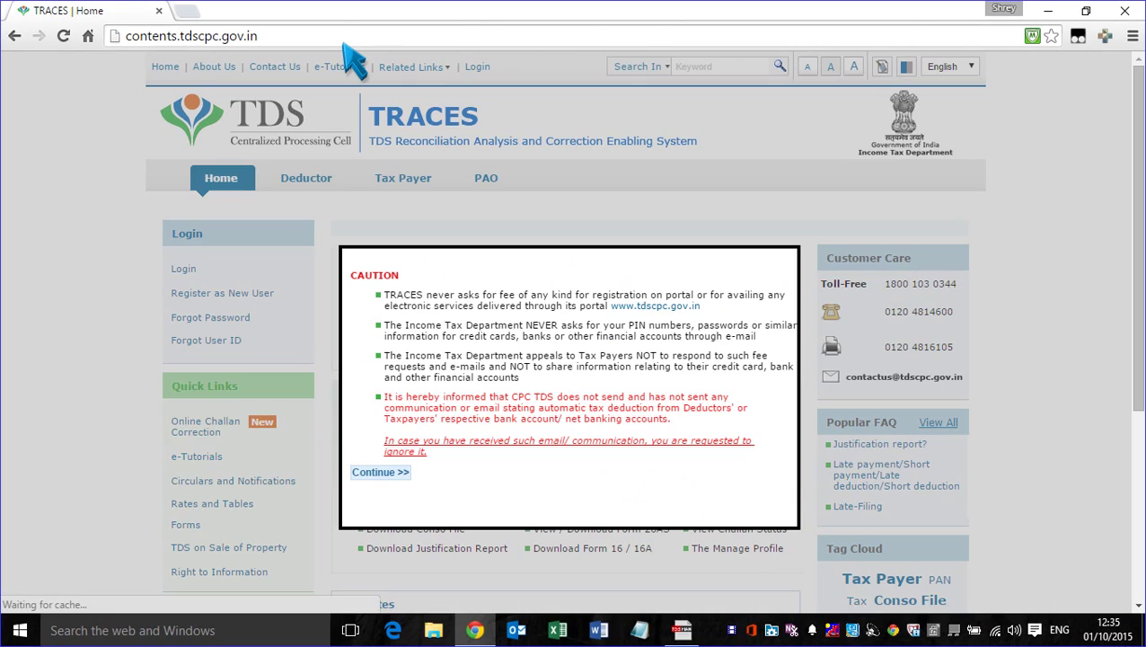
pyautogui.click(379, 474)
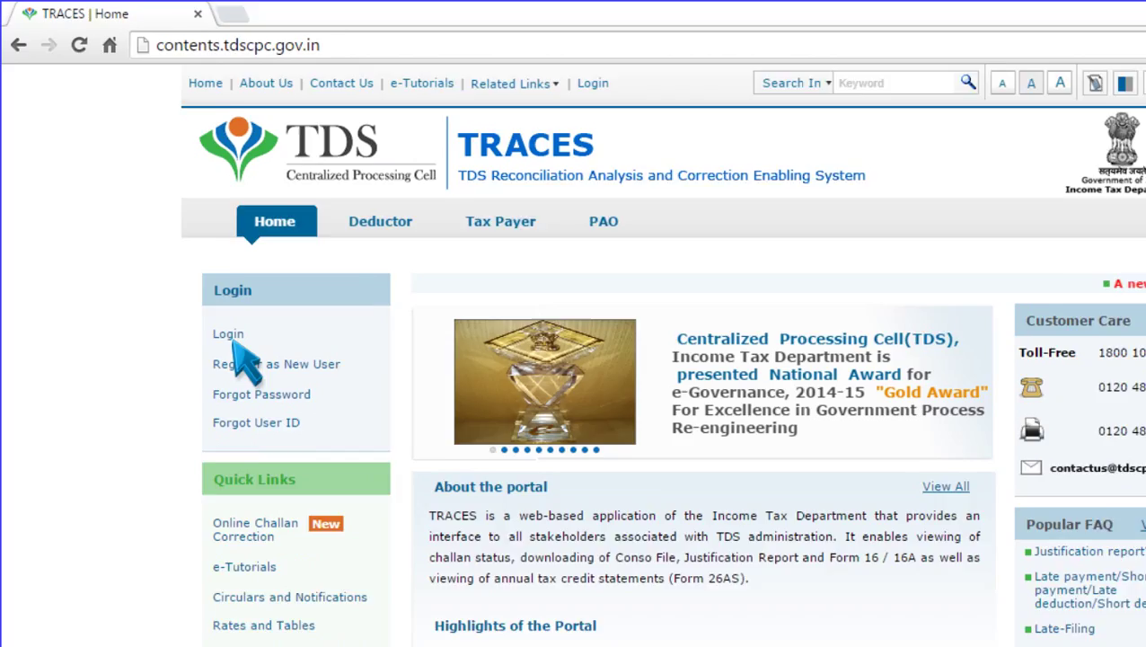
# Sign in to the TRACES deductor account through the Login page.
pyautogui.click(241, 353)
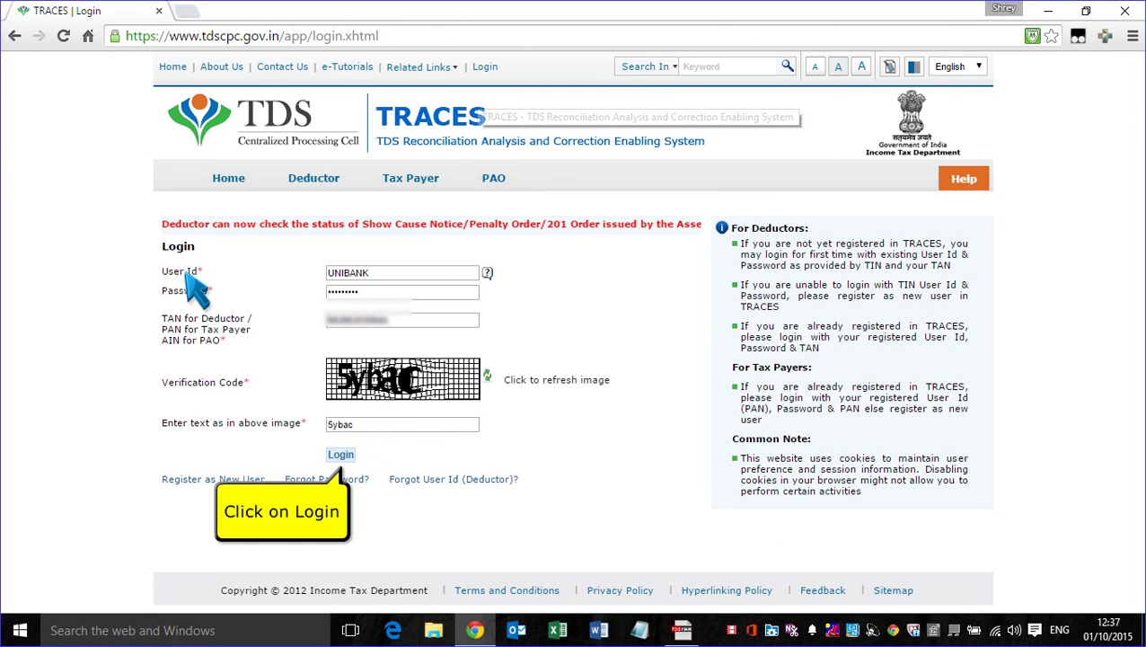
pyautogui.click(341, 455)
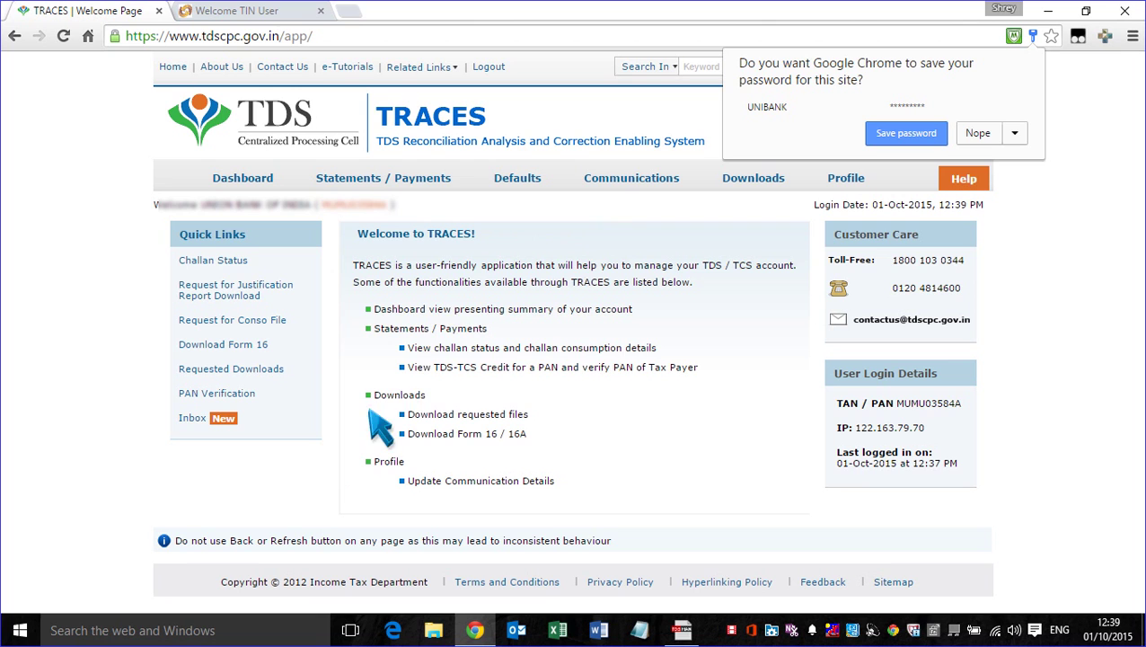
# Start a Request for Correction from the Defaults menu, proceeding without a digital signature.
pyautogui.click(523, 184)
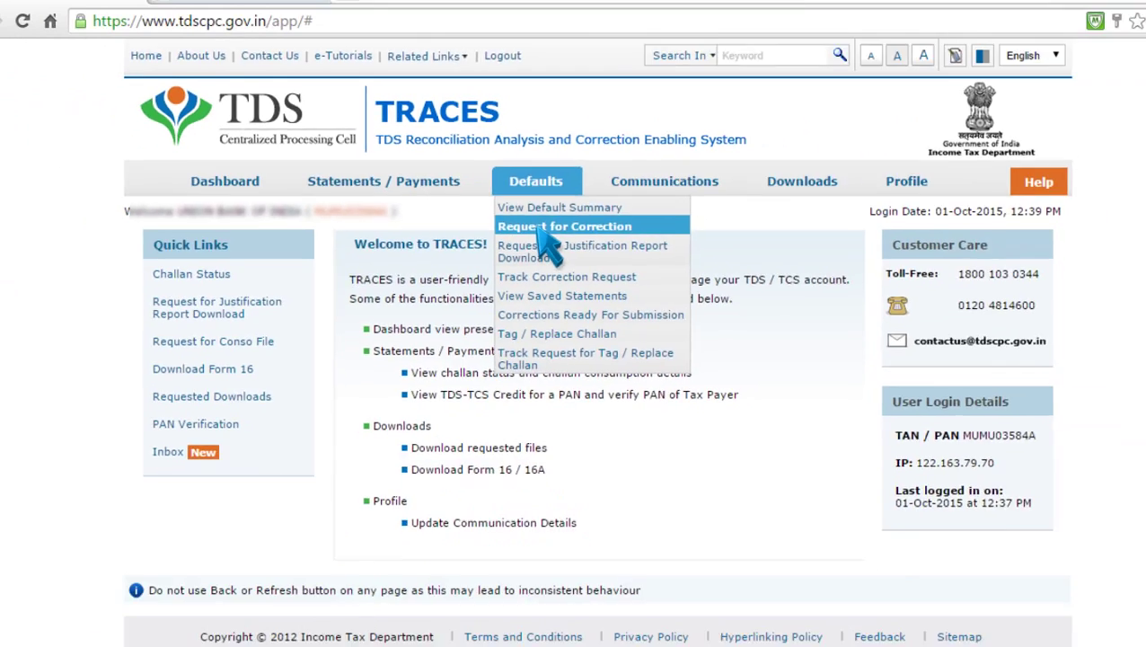
pyautogui.click(638, 269)
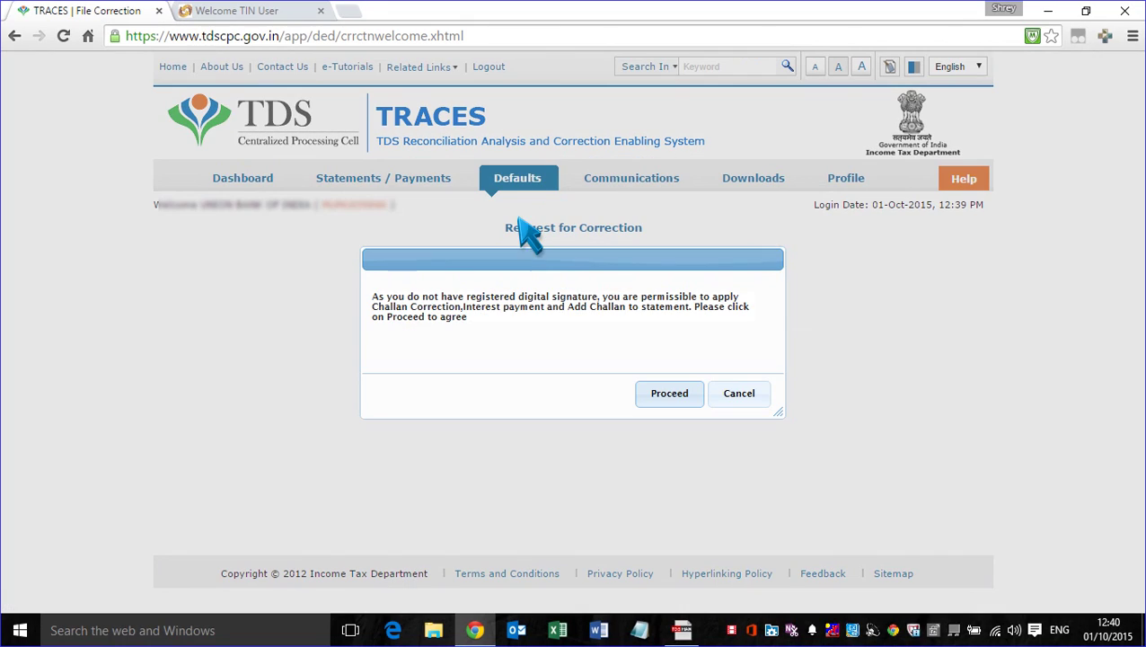
pyautogui.click(665, 395)
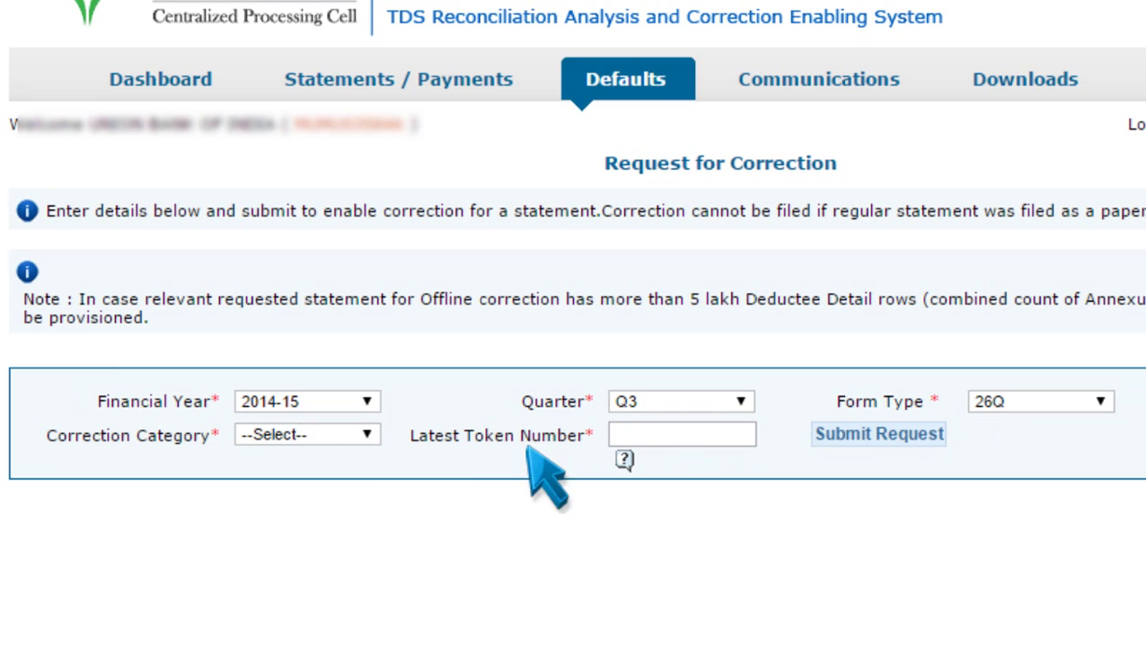
# Submit an Online correction request using the statement's latest token number.
pyautogui.click(310, 436)
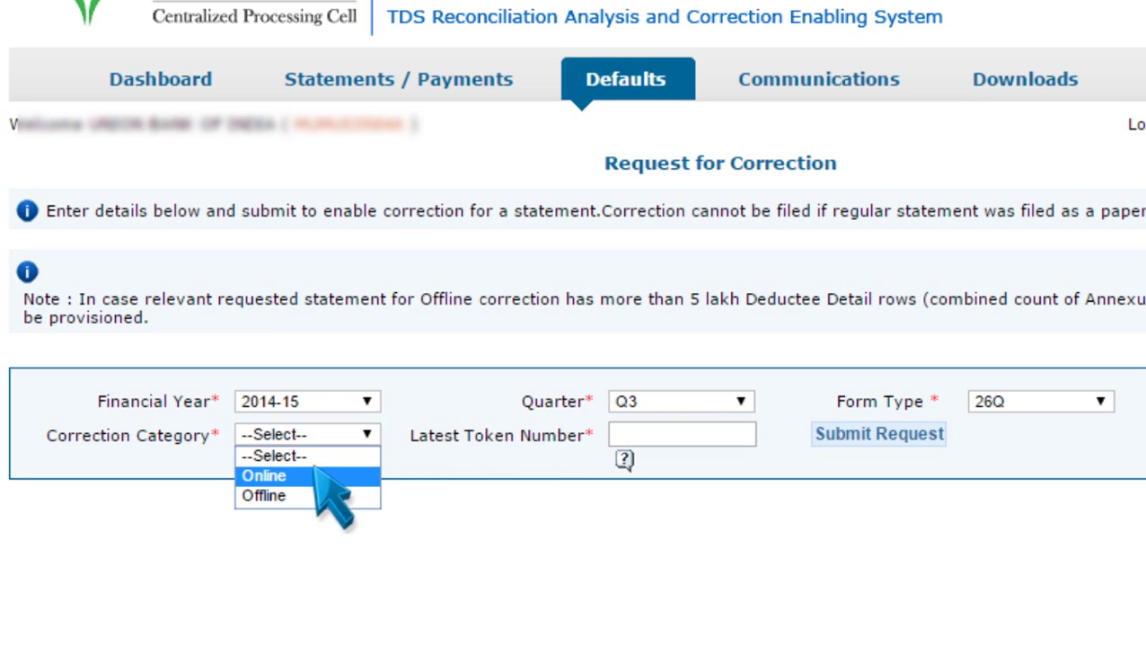
pyautogui.click(319, 477)
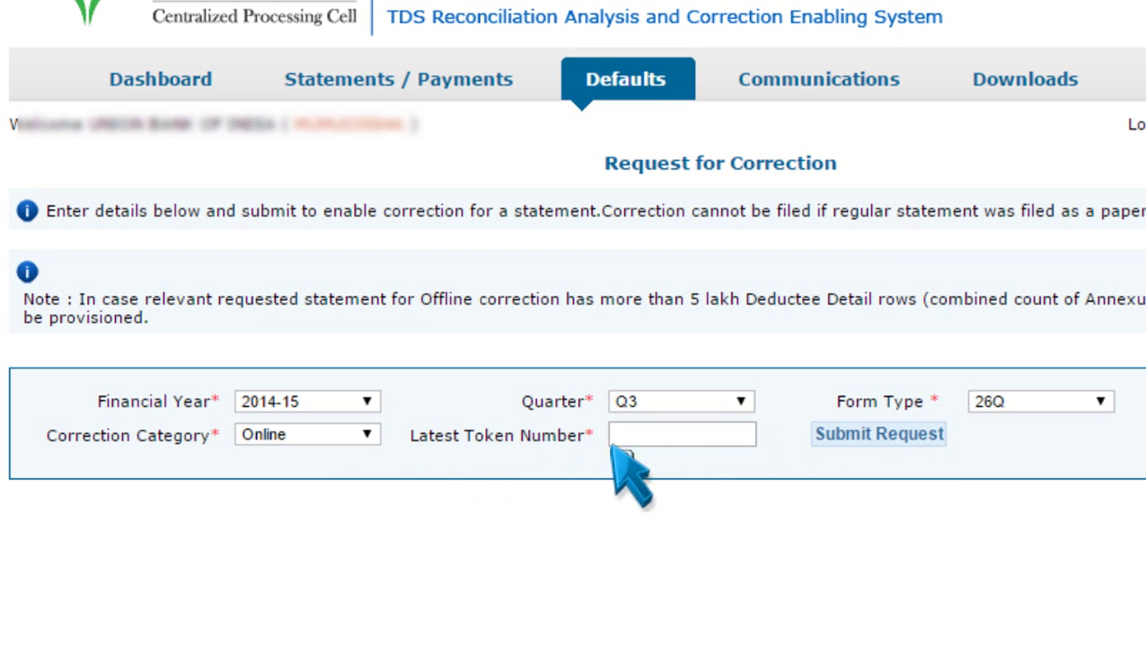
pyautogui.click(673, 438)
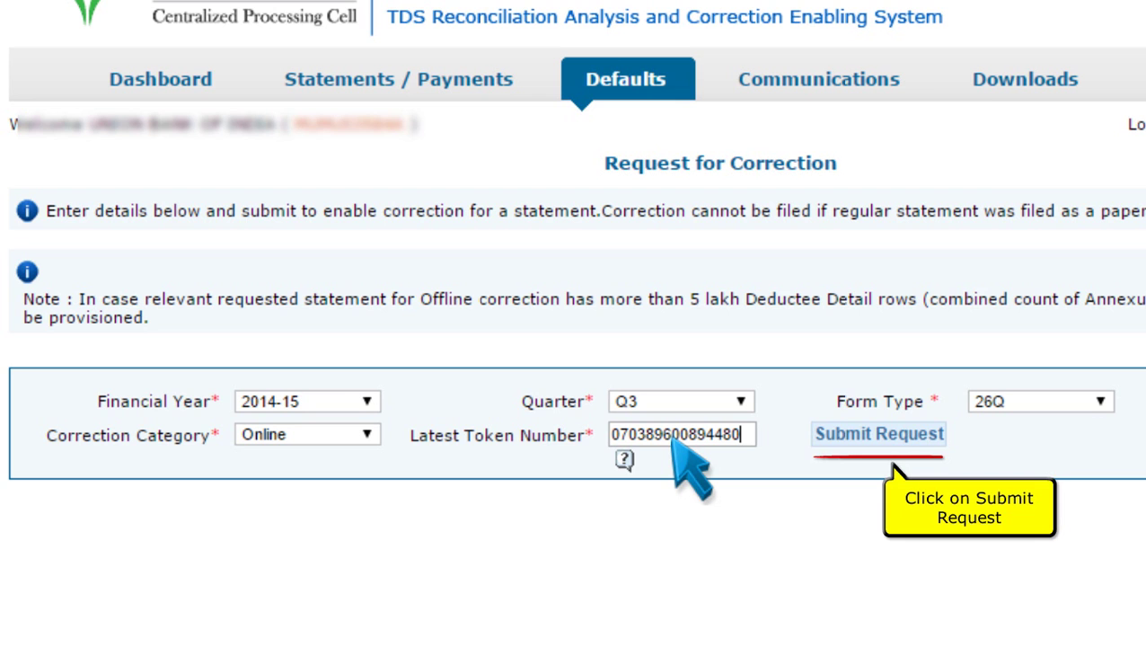
pyautogui.click(869, 442)
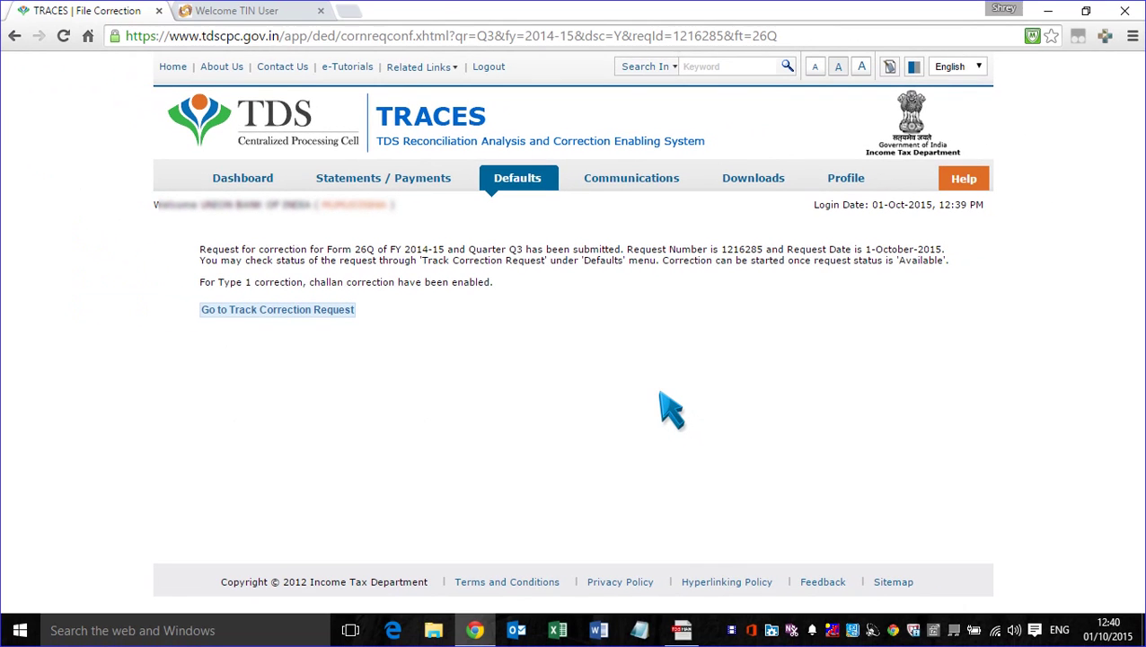
# Track correction requests with View All to find the new 26Q 2014-15 Q3 request.
pyautogui.click(272, 310)
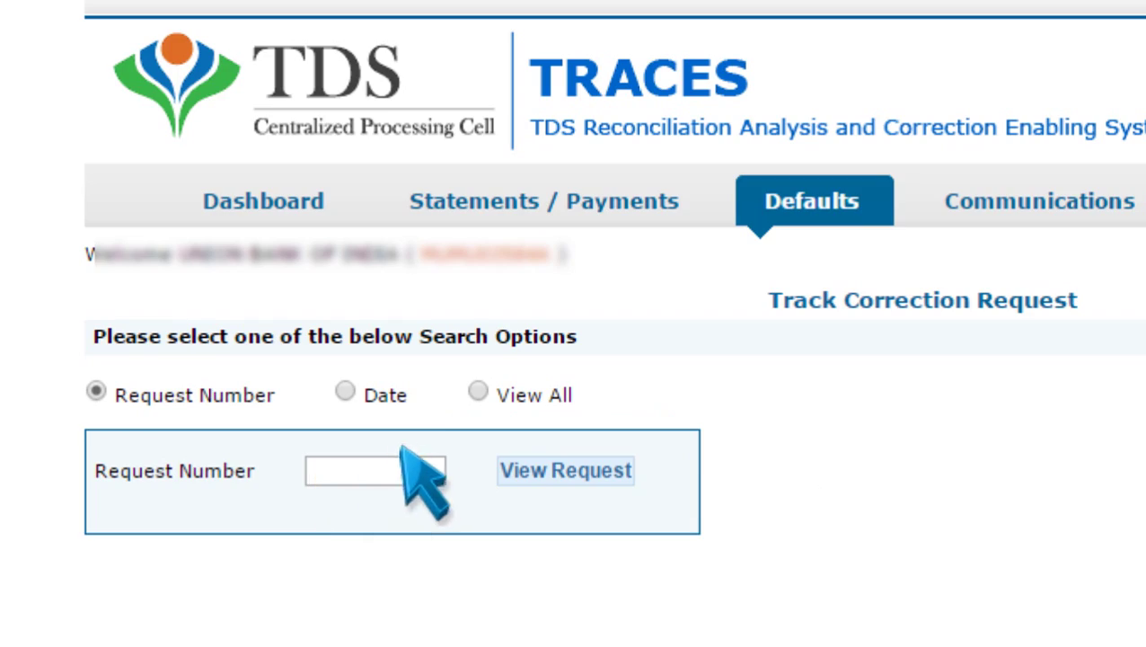
pyautogui.click(477, 393)
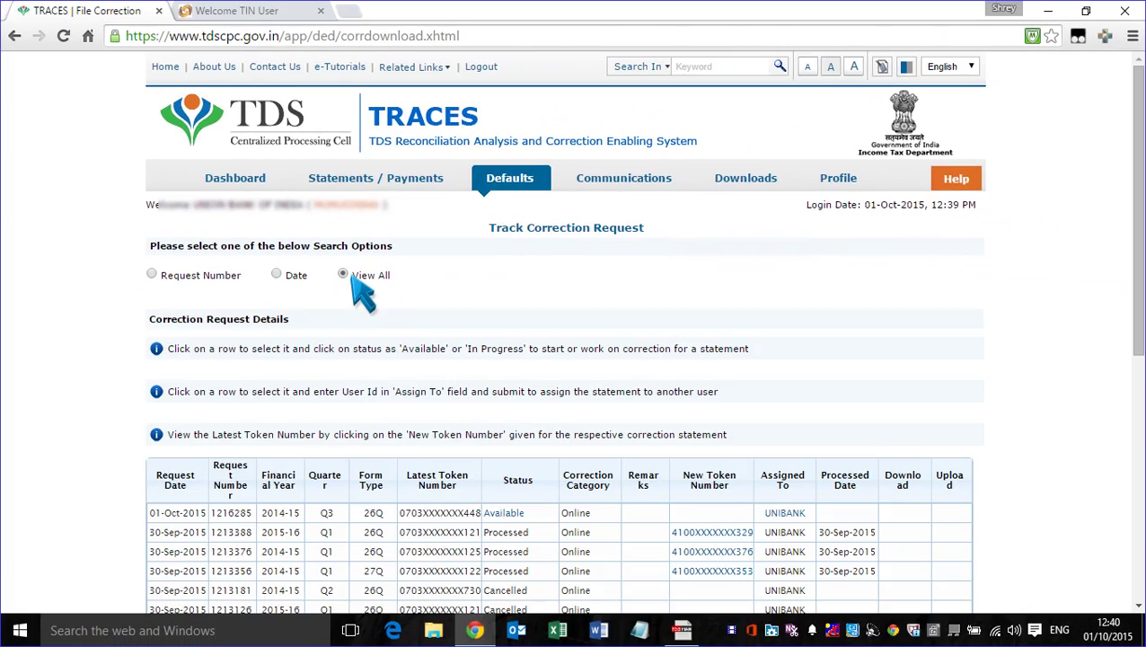
pyautogui.scroll(-2, 355, 280)
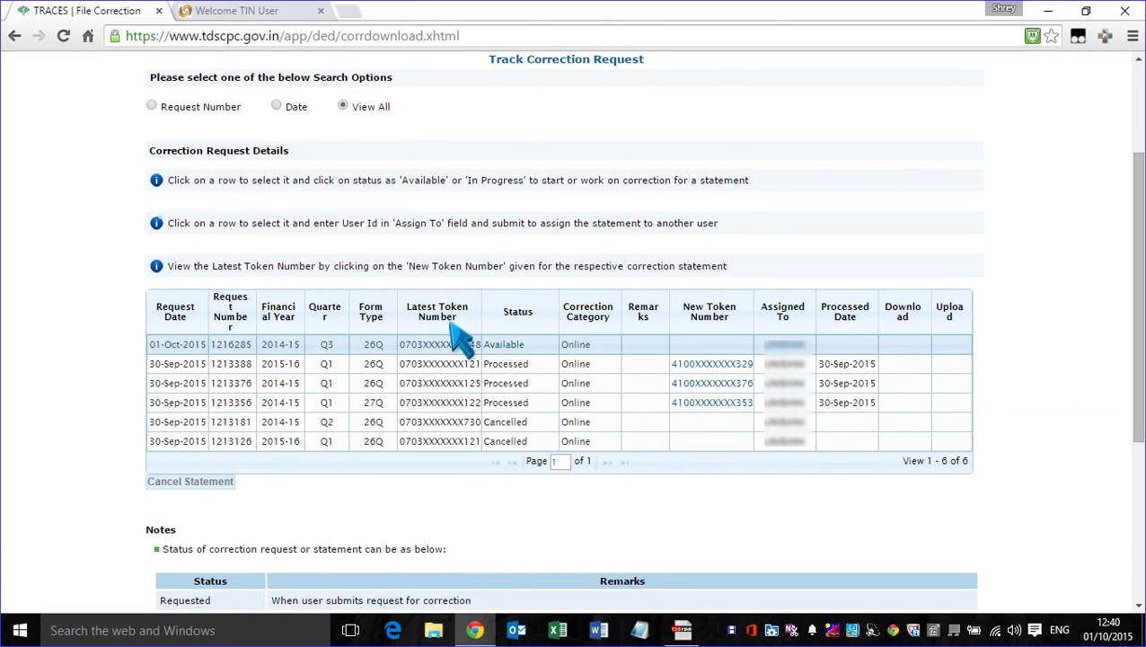
# Open the Available 26Q 2014-15 Q3 request from the first table row.
pyautogui.click(563, 383)
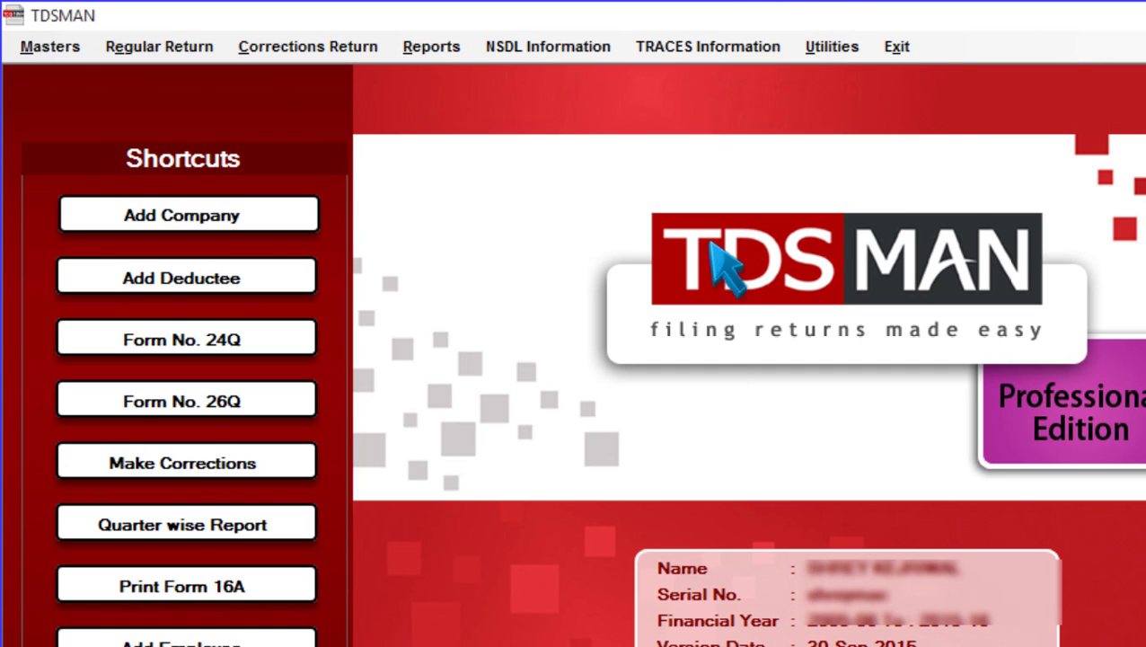
# Use TDSMAN's Request for TDS / Conso file Online to fill the TRACES validation form.
pyautogui.click(721, 56)
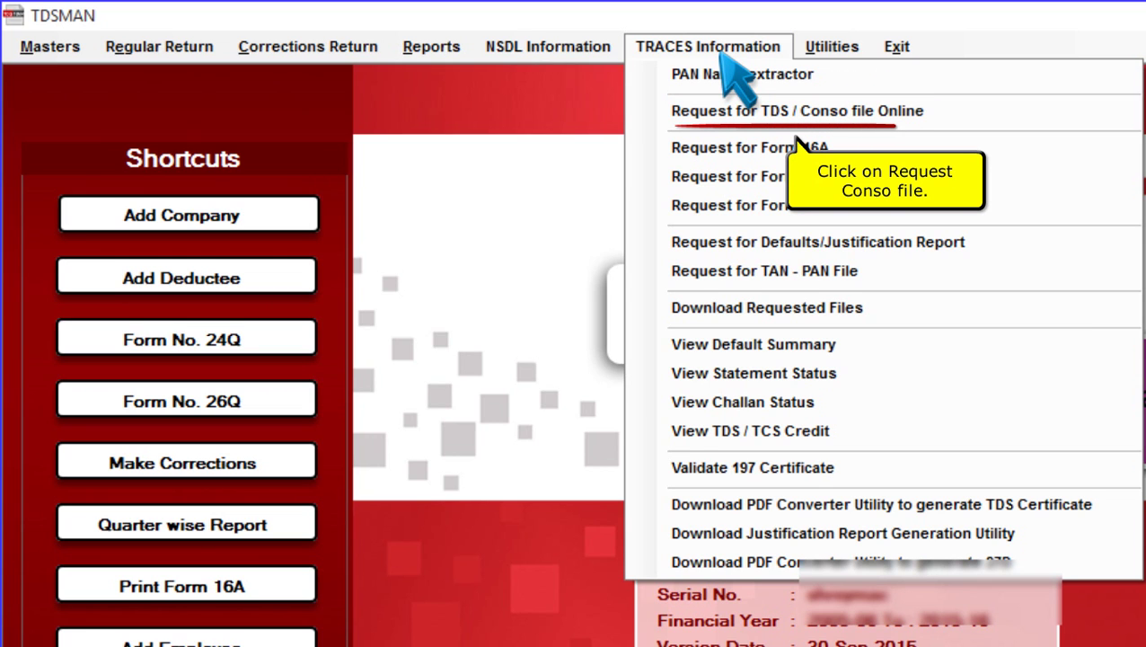
pyautogui.click(809, 112)
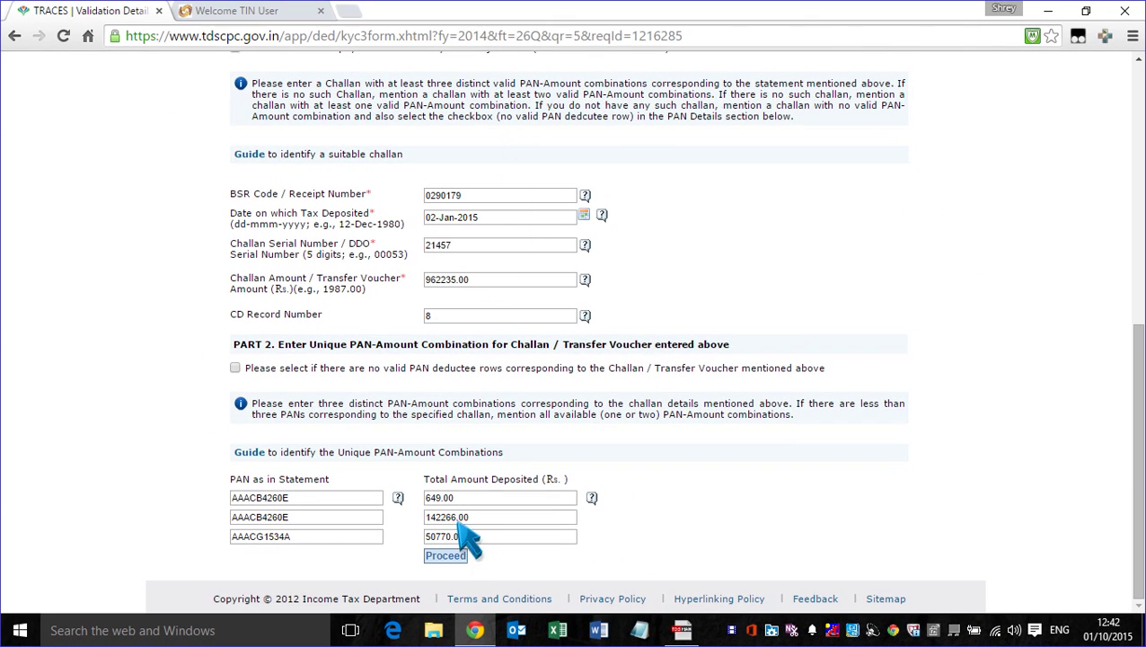
# Submit the validation details and proceed with the transaction to File Correction.
pyautogui.click(453, 550)
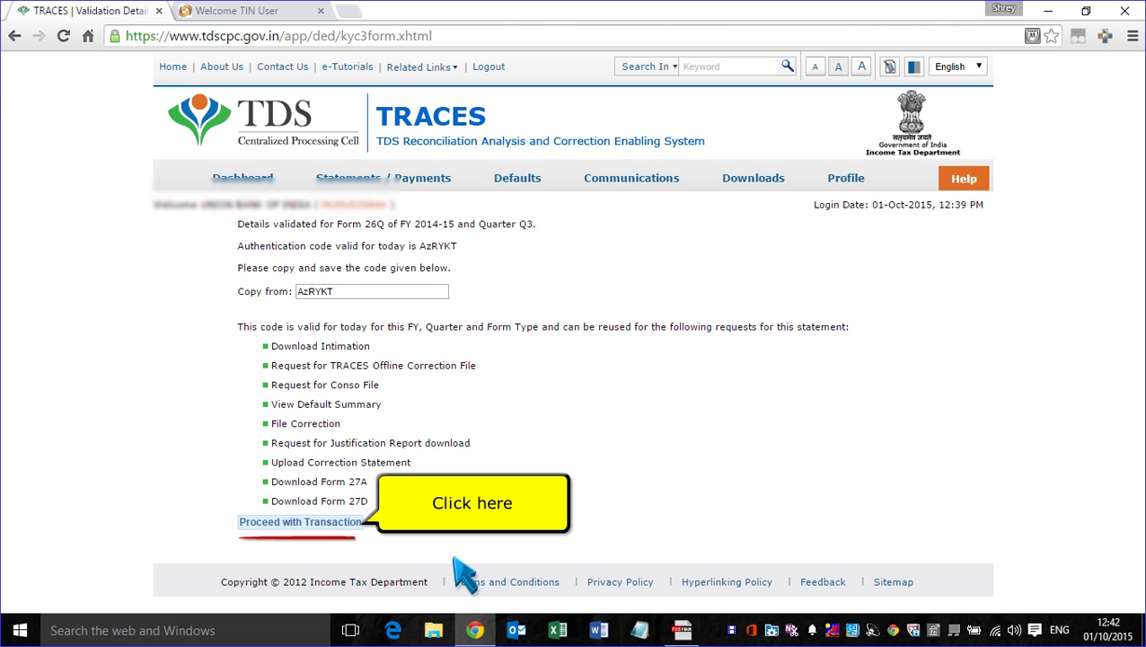
pyautogui.click(343, 521)
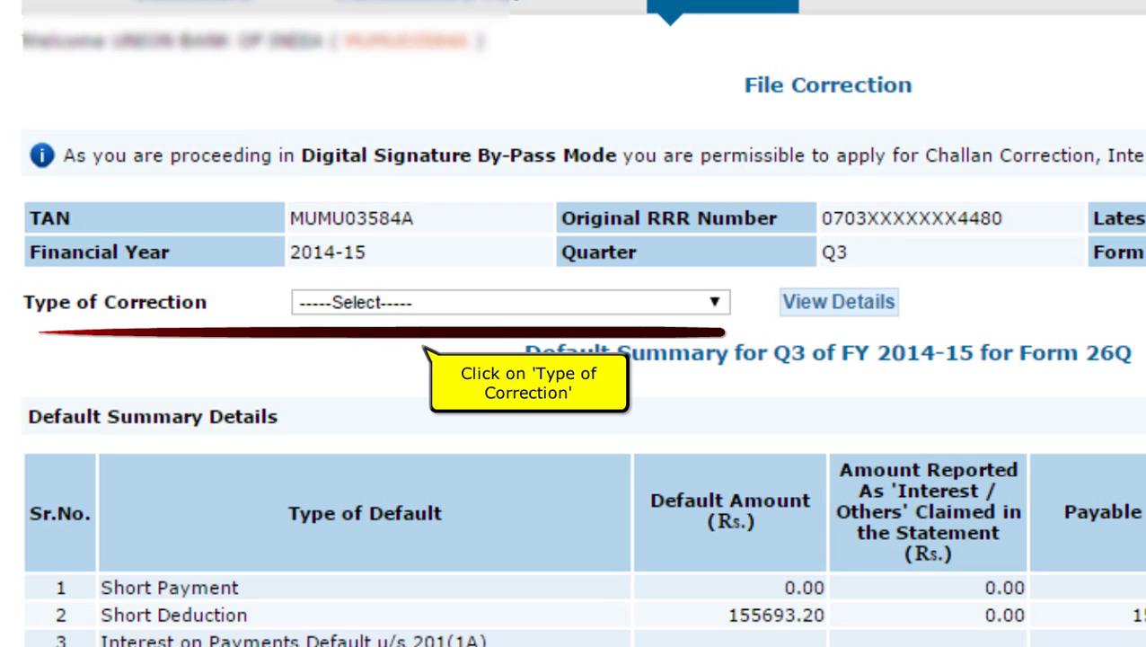
# Set the correction type to Add Challan To Statement and view its details.
pyautogui.click(409, 304)
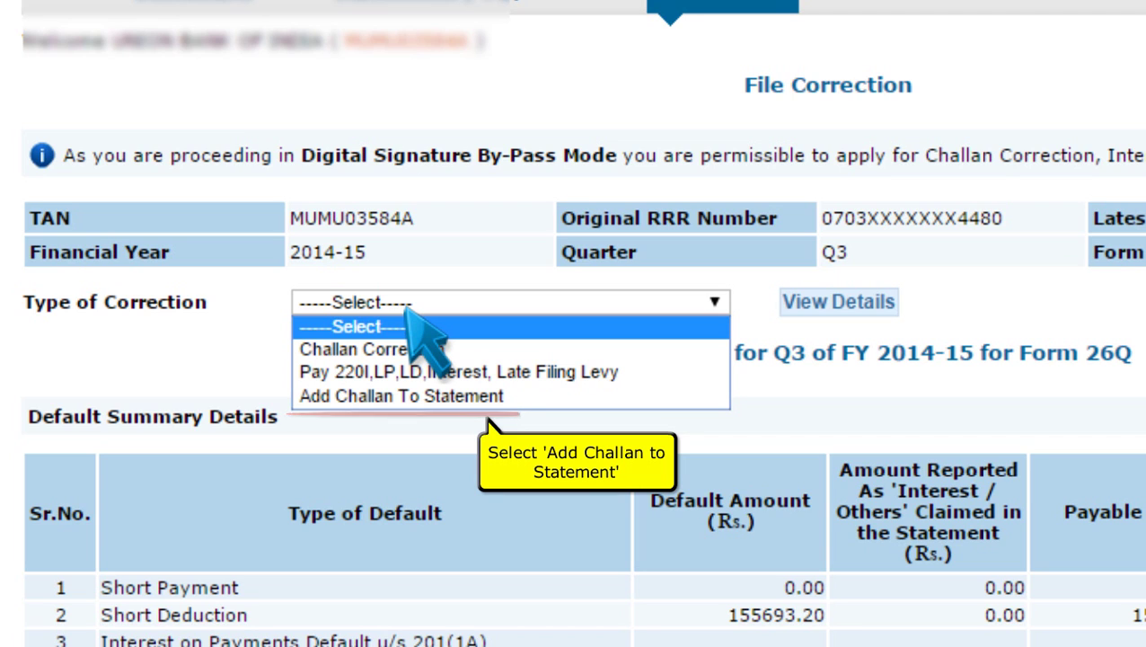
pyautogui.click(401, 396)
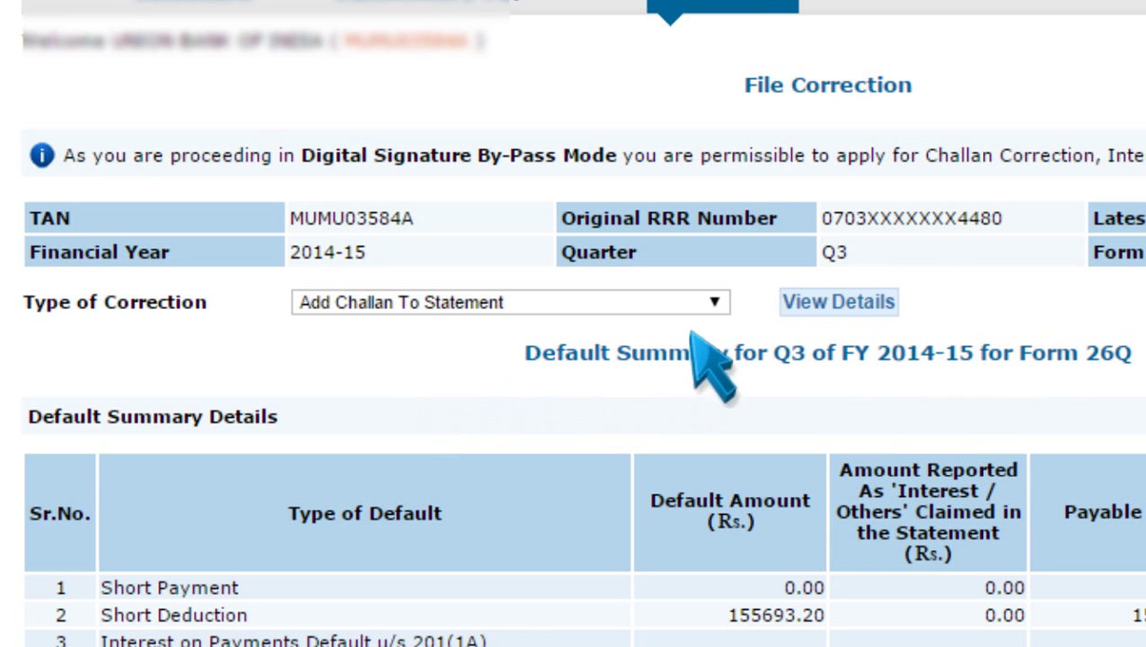
pyautogui.click(822, 302)
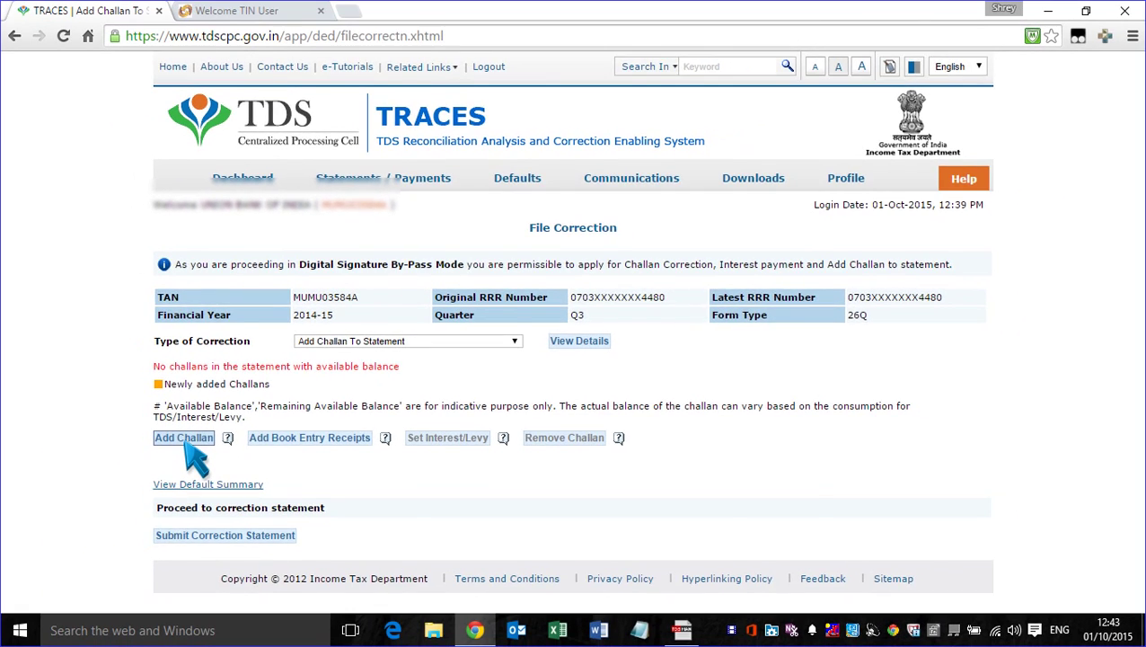
pyautogui.click(53, 476)
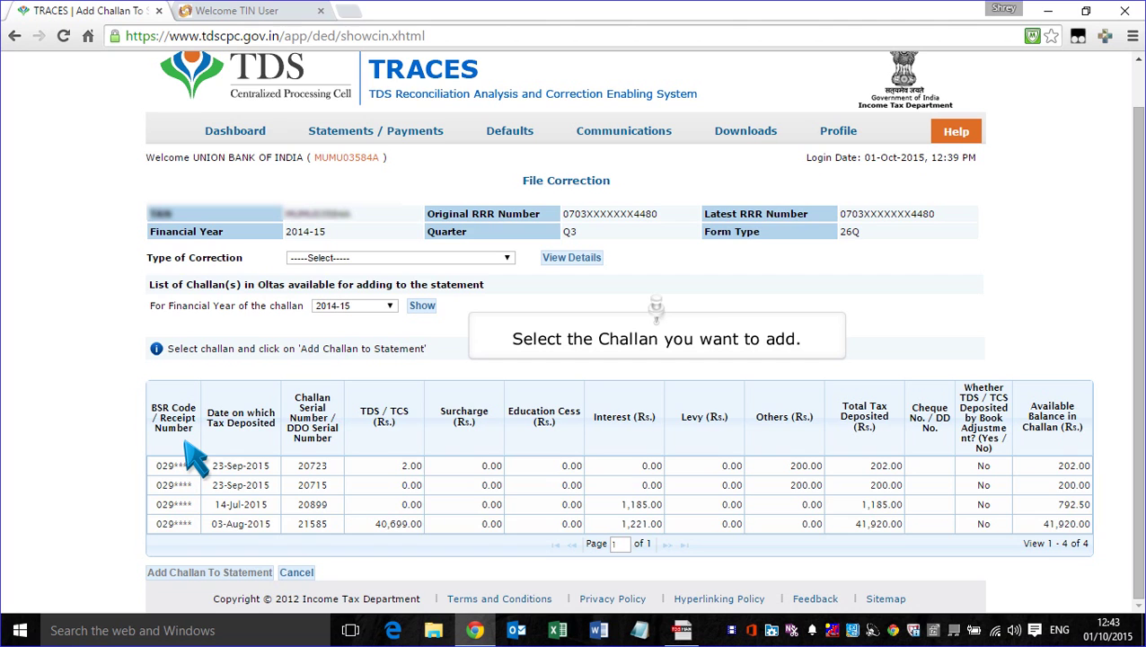
pyautogui.click(247, 469)
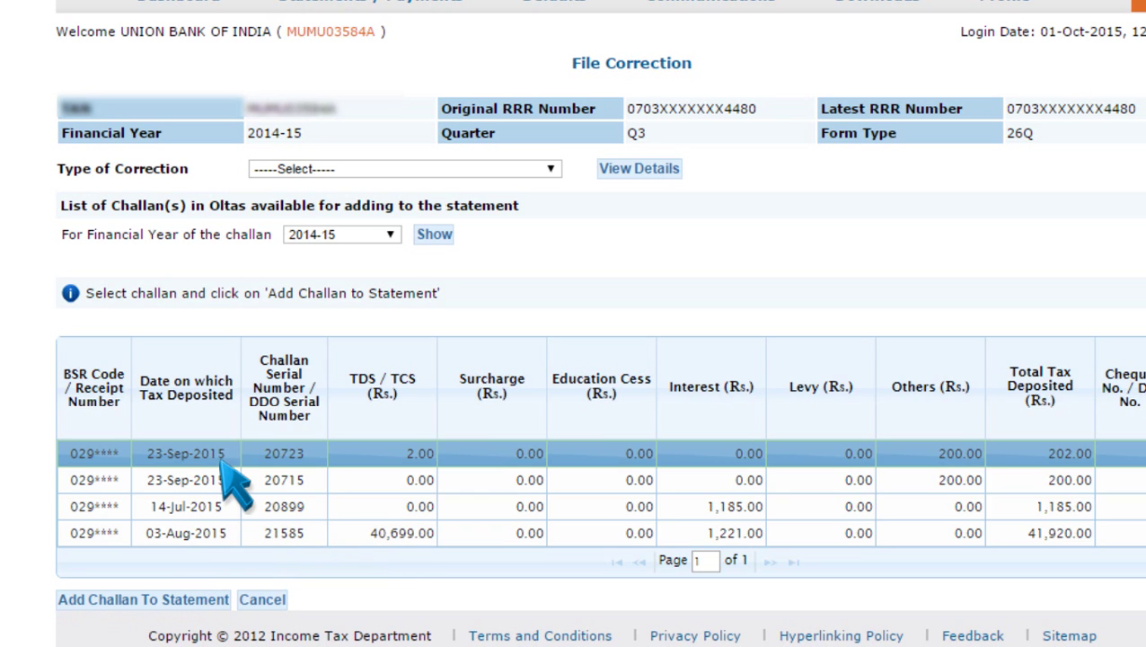
pyautogui.click(184, 599)
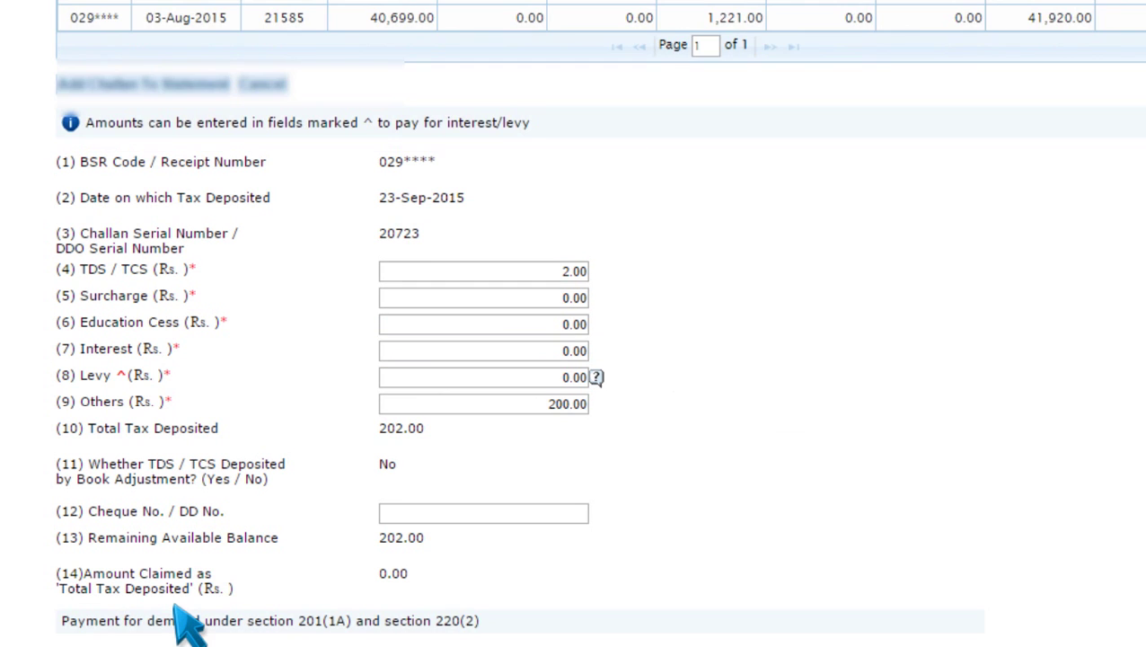
# Save challan 20723 of 23-Sep-2015 (202.00 deposited, interest and others 0.00) into the statement.
pyautogui.scroll(-2, 235, 588)
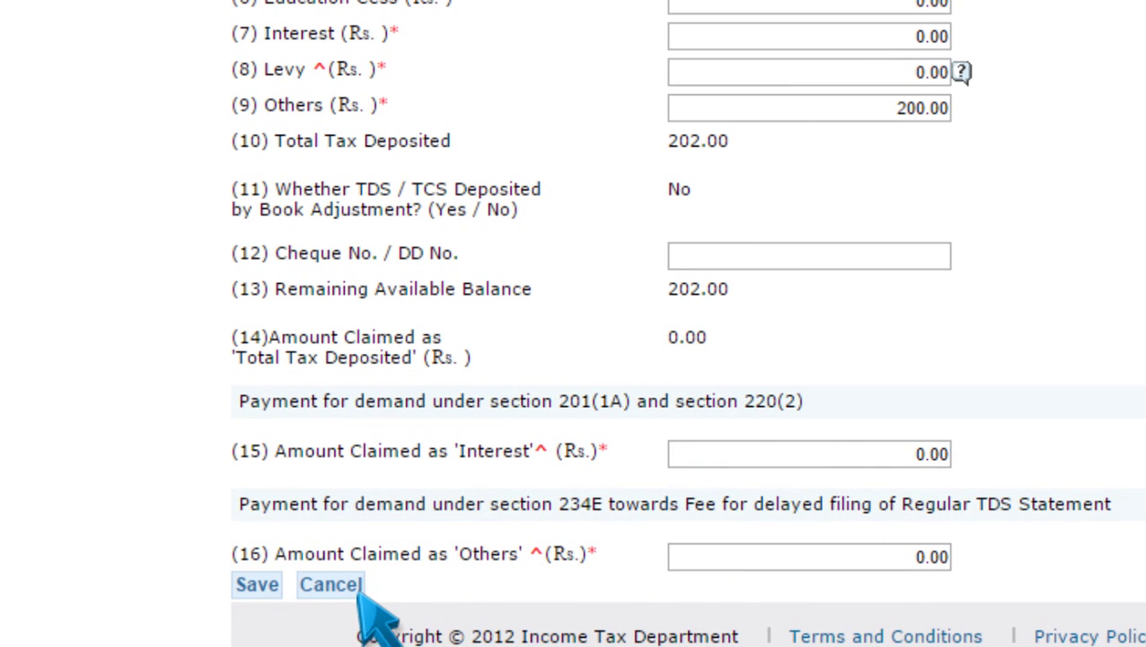
pyautogui.click(258, 584)
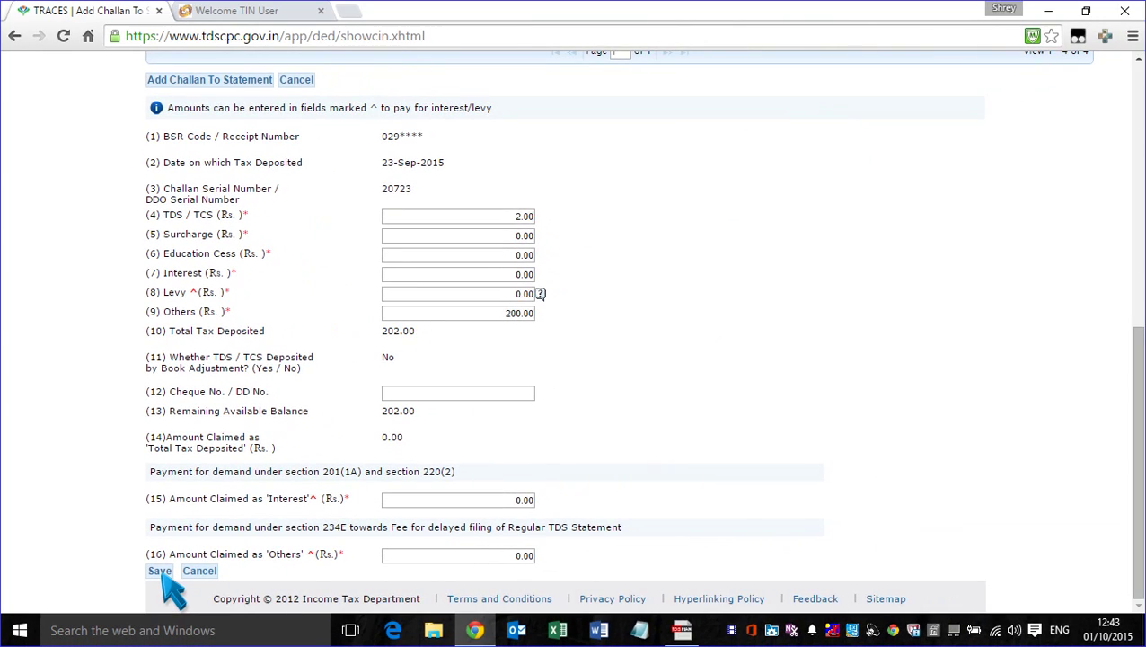